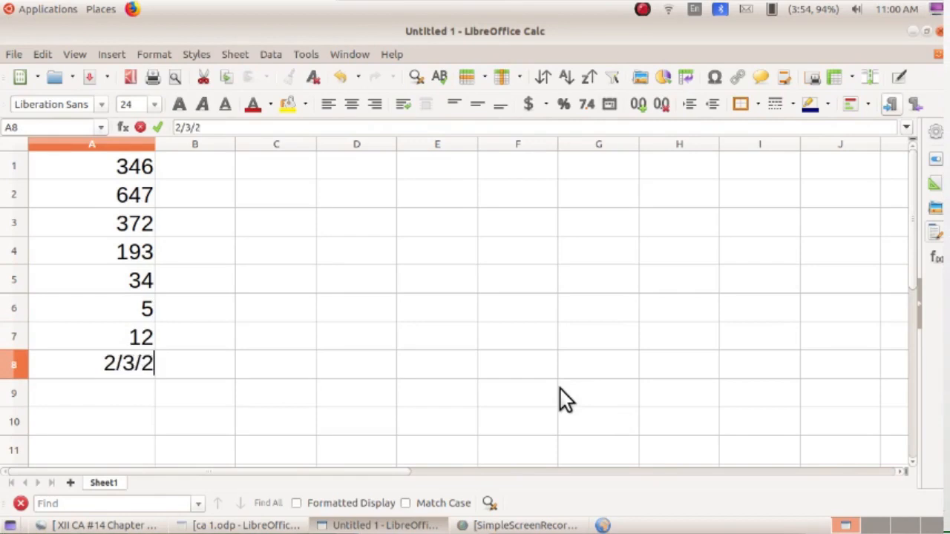
# Step: Enter the dates 02/03/20 in cell A8 and 08/10/2020 in cell A9
pyautogui.press('Return')
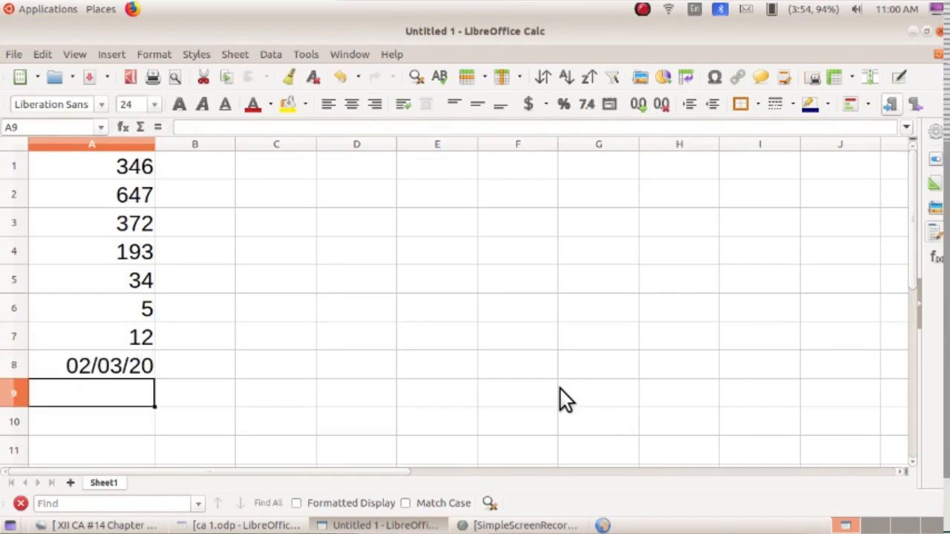
pyautogui.write('08/10/2020')
# Step: Enter the labels man, 5abc, kannur, dg and e in cells B1 to B5
pyautogui.click(233, 165)
pyautogui.write('man')
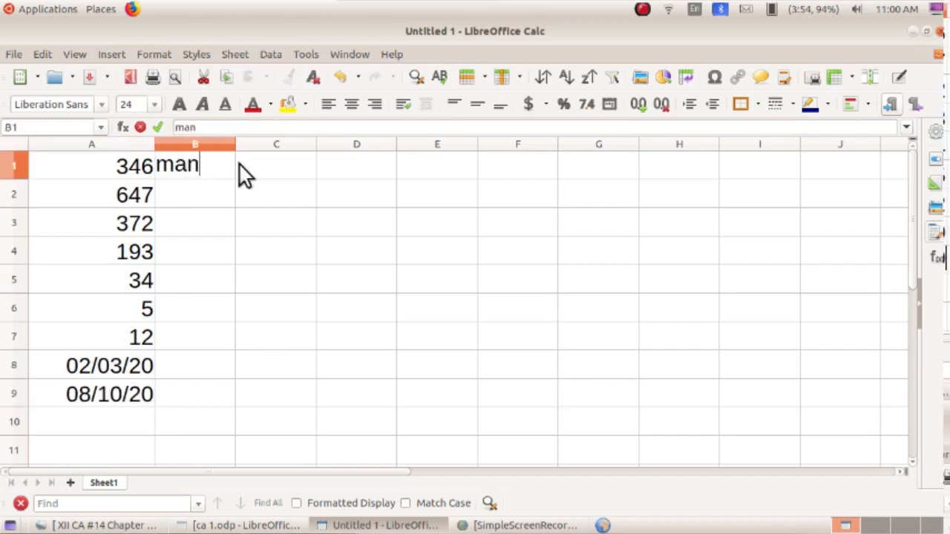
pyautogui.press('Return')
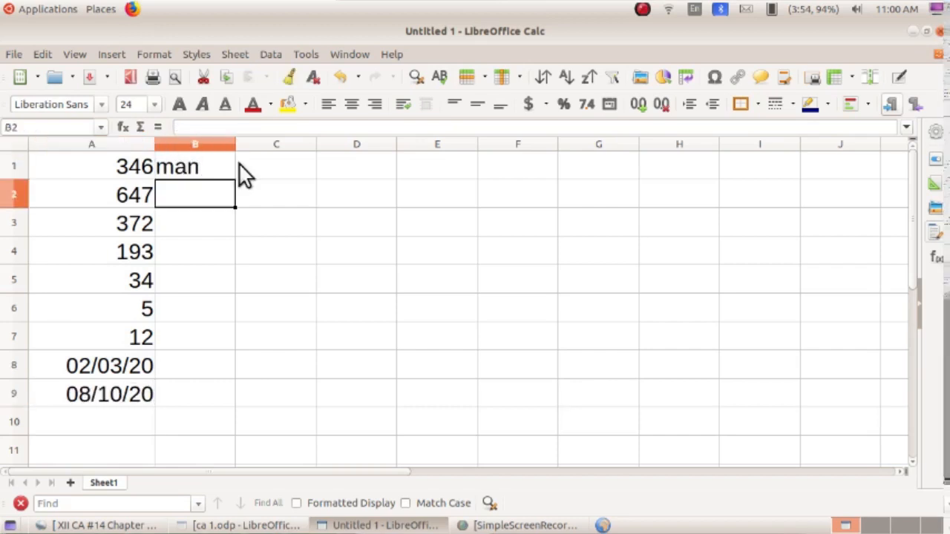
pyautogui.write('5abc')
pyautogui.press('Return')
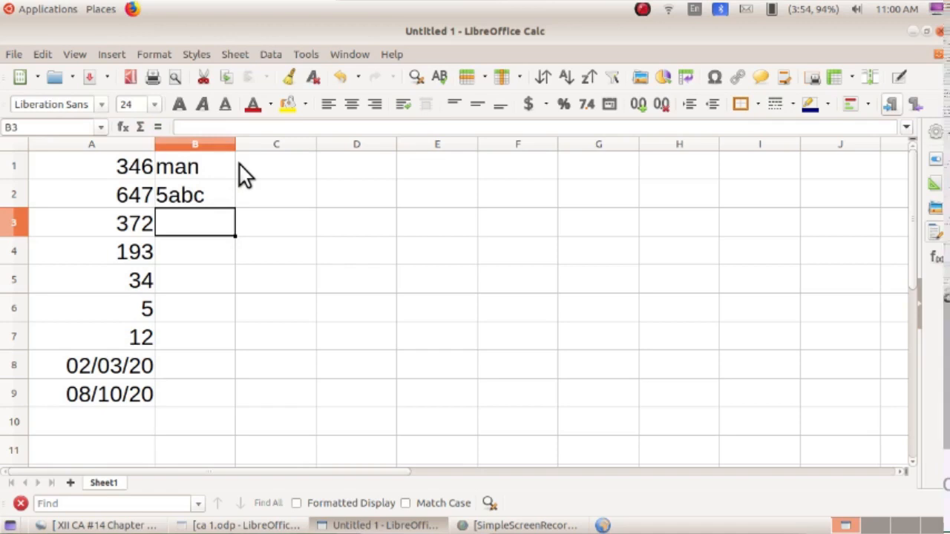
pyautogui.write('kannur')
pyautogui.press('Return')
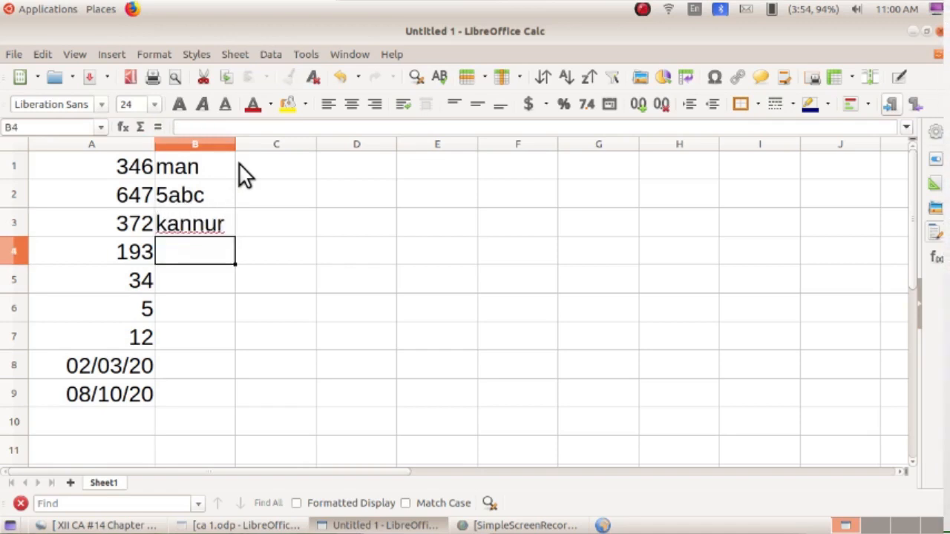
pyautogui.write('dg')
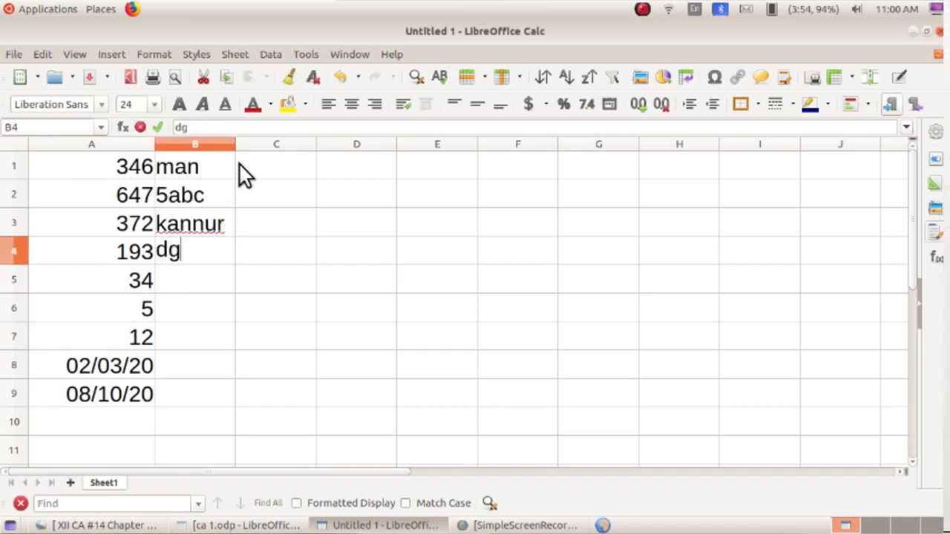
pyautogui.press('Return')
pyautogui.write('e')
pyautogui.press('Return')
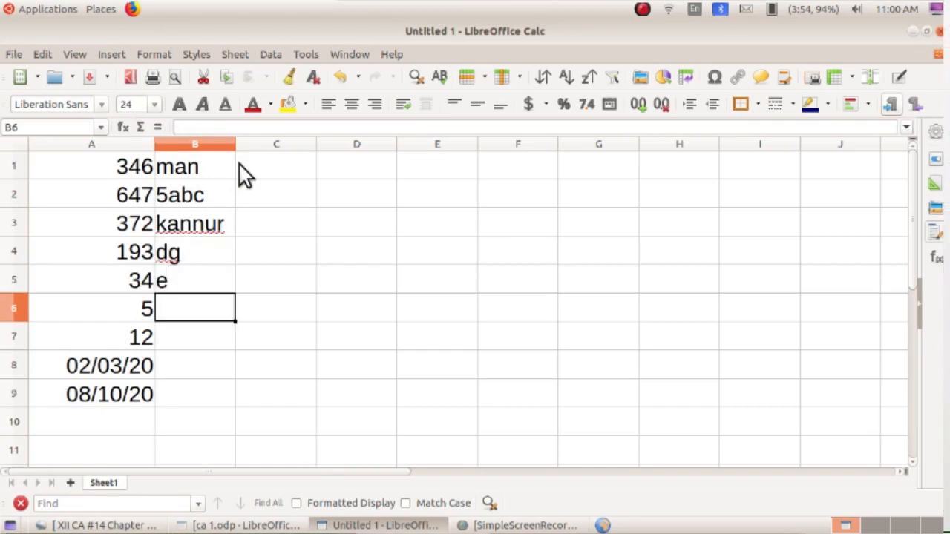
# Step: Enter the formula =sum(1,2) in cell C1
pyautogui.click(290, 170)
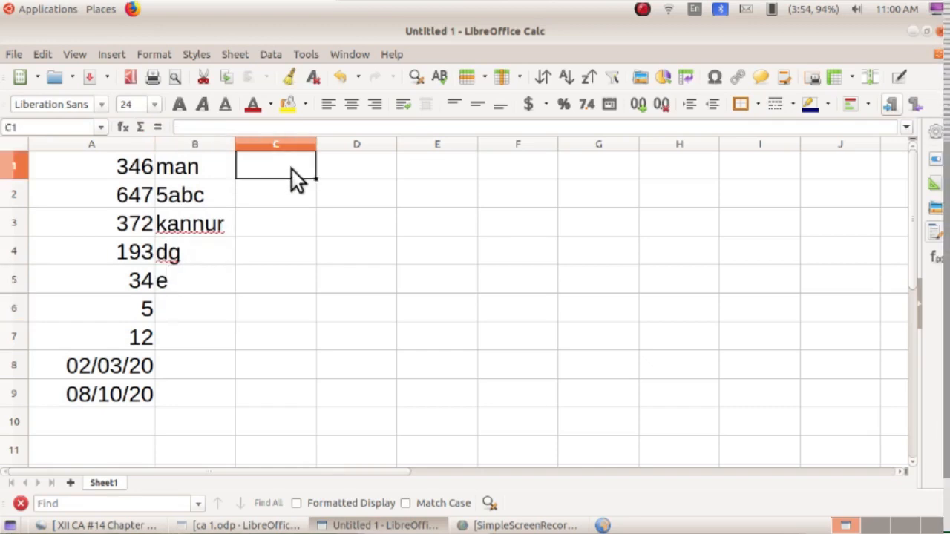
pyautogui.write('=s')
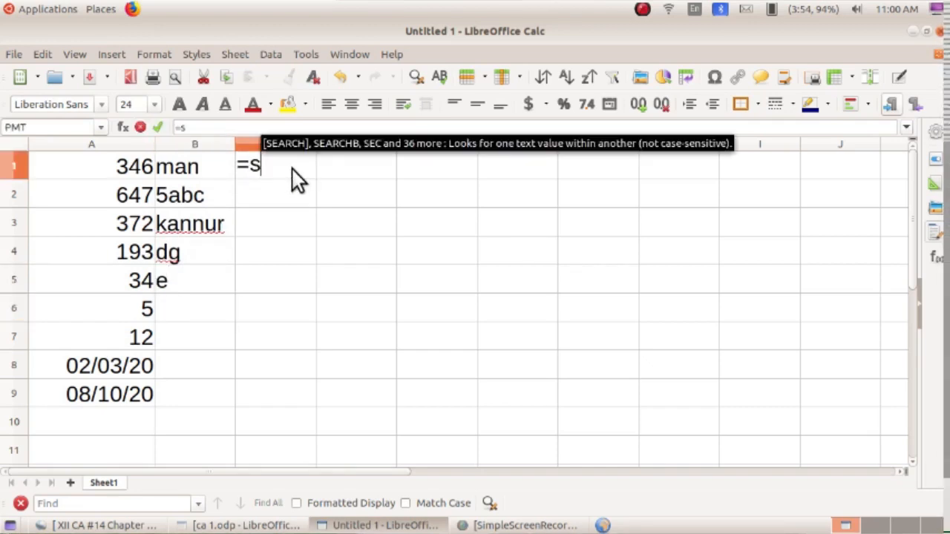
pyautogui.write('um(')
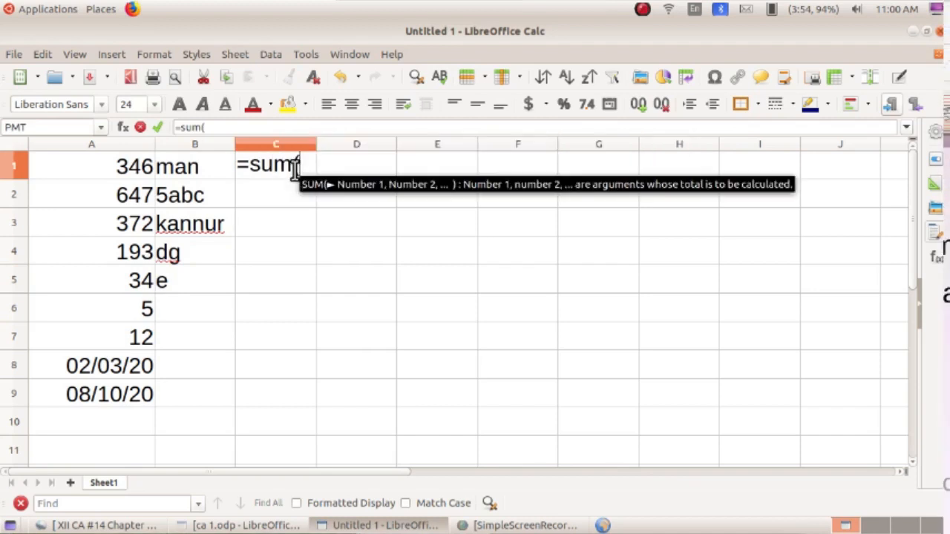
pyautogui.write('1,2')
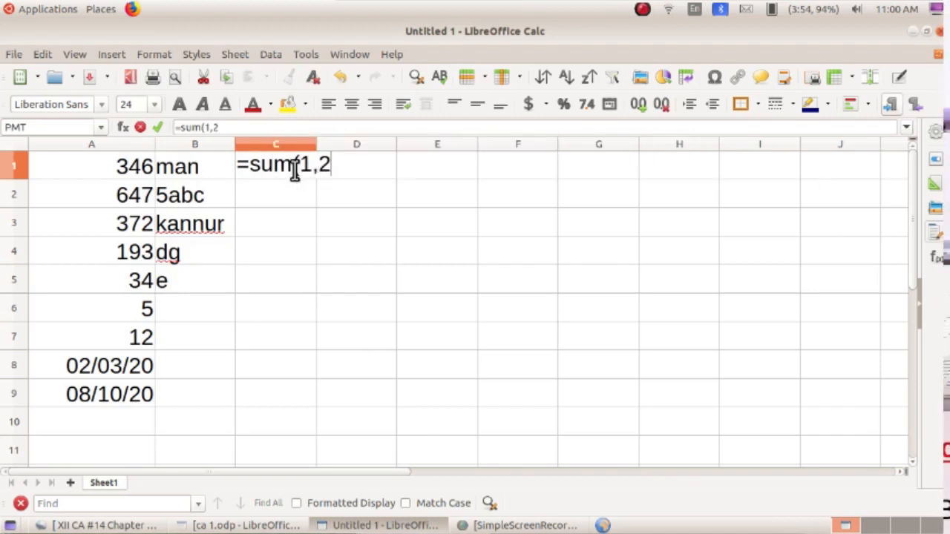
pyautogui.write(')')
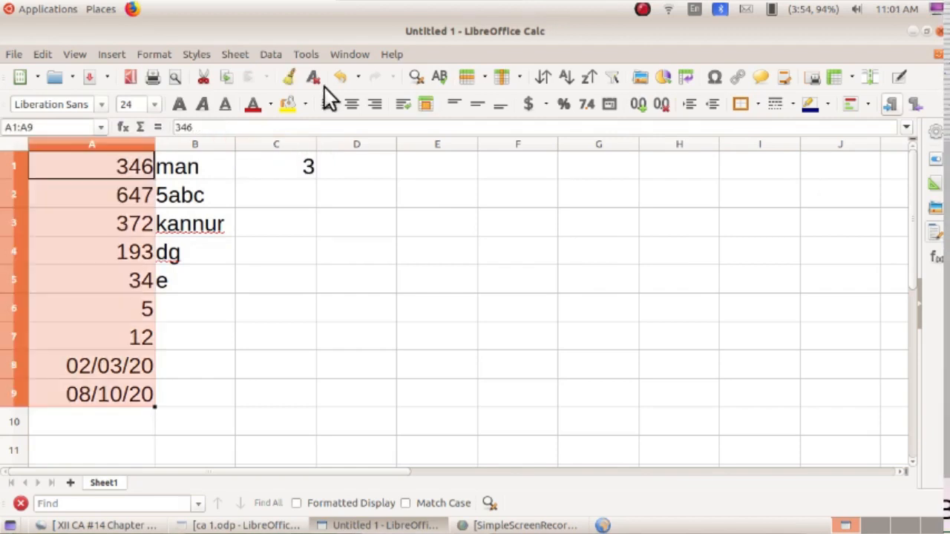
# Step: Try centre and right alignment on the values in A1:A9, and set them to left-aligned
pyautogui.click(329, 104)
pyautogui.click(352, 105)
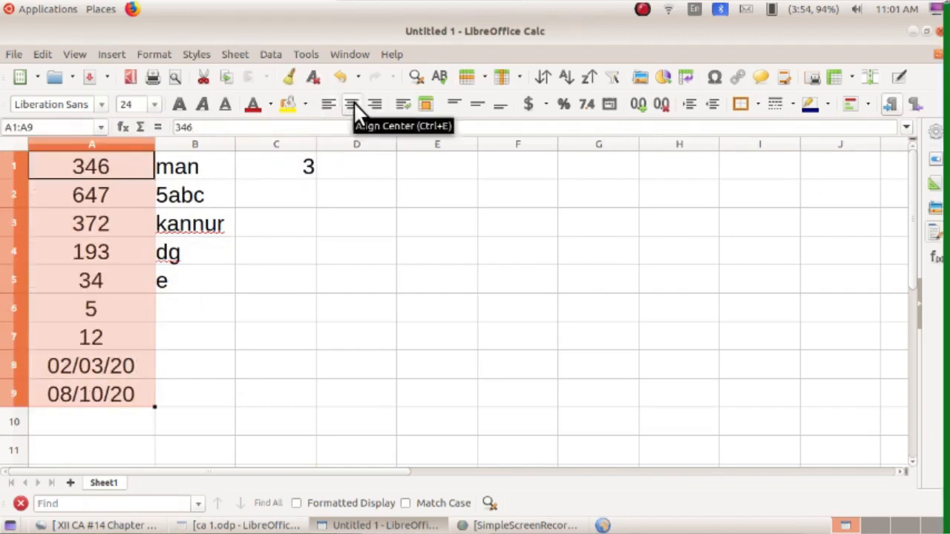
pyautogui.click(376, 105)
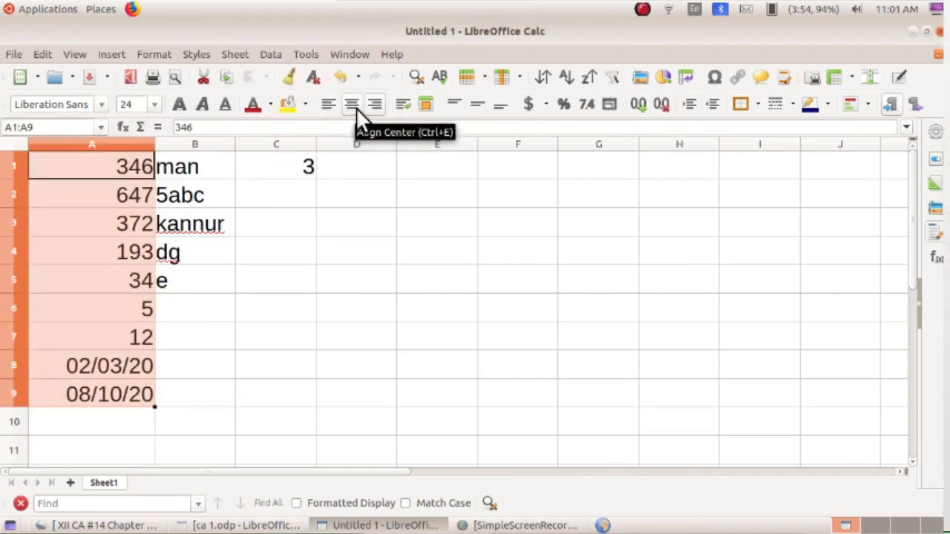
pyautogui.click(353, 106)
pyautogui.click(328, 106)
# Step: Try centre alignment on the labels in B1:B6, and set them to right-aligned
pyautogui.moveTo(220, 167); pyautogui.dragTo(223, 308)
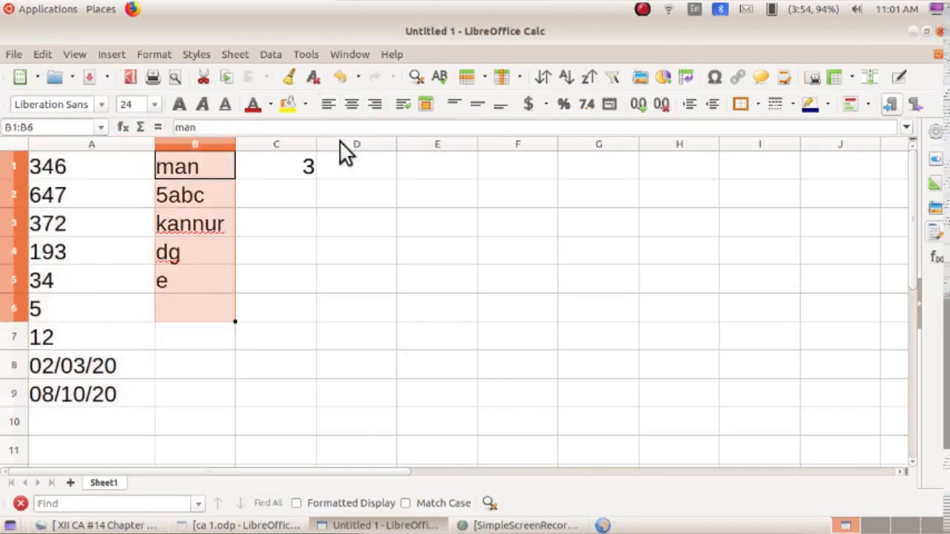
pyautogui.click(344, 103)
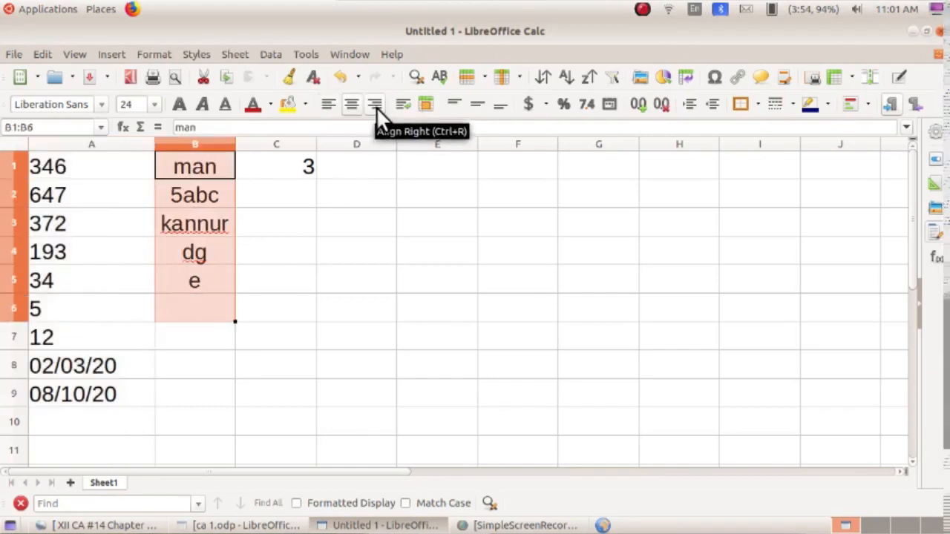
pyautogui.click(376, 107)
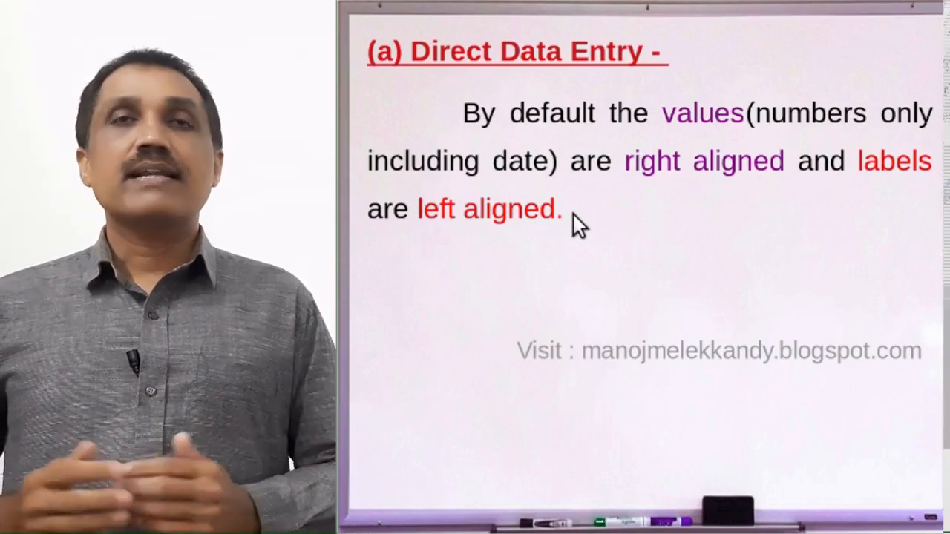
pyautogui.click(574, 214)
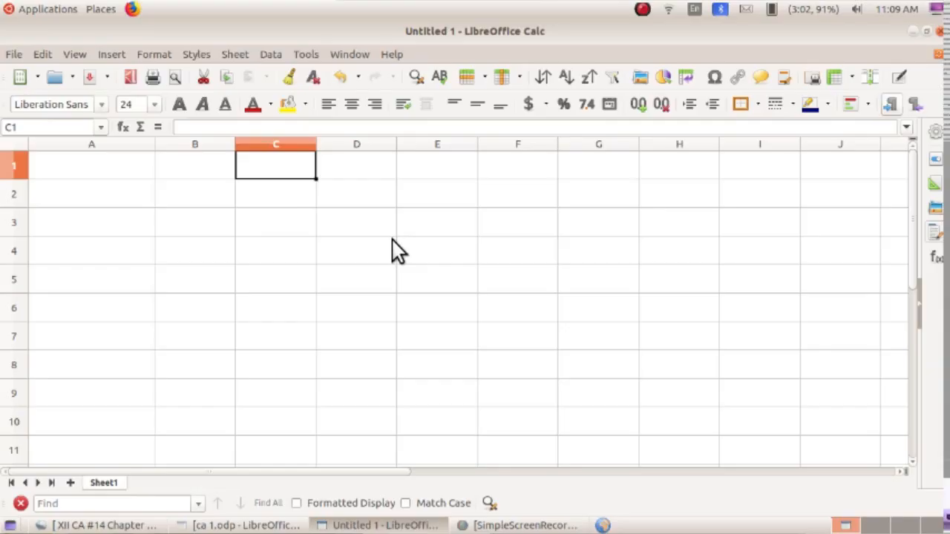
# Step: Enter 10 in cell C1 and auto-fill the number series down to C10
pyautogui.write('10')
pyautogui.press('Return')
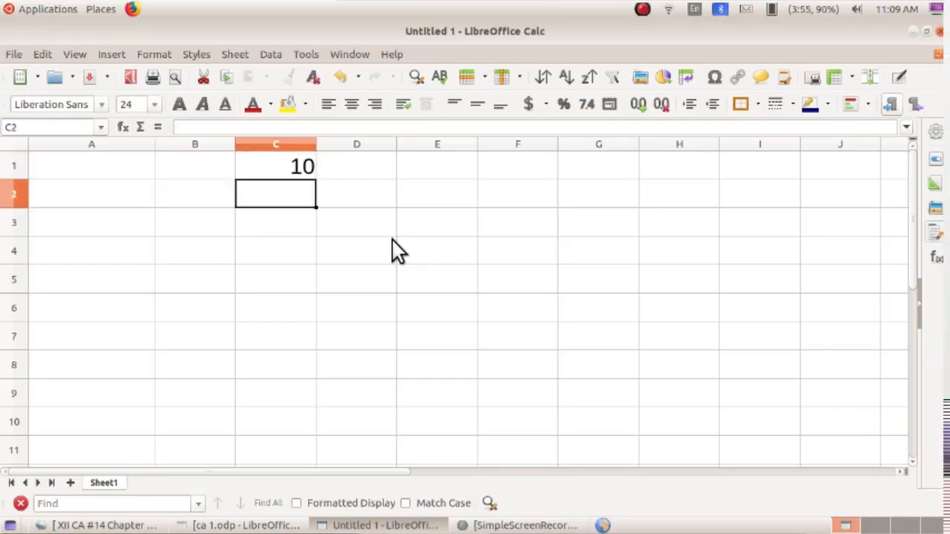
pyautogui.click(297, 166)
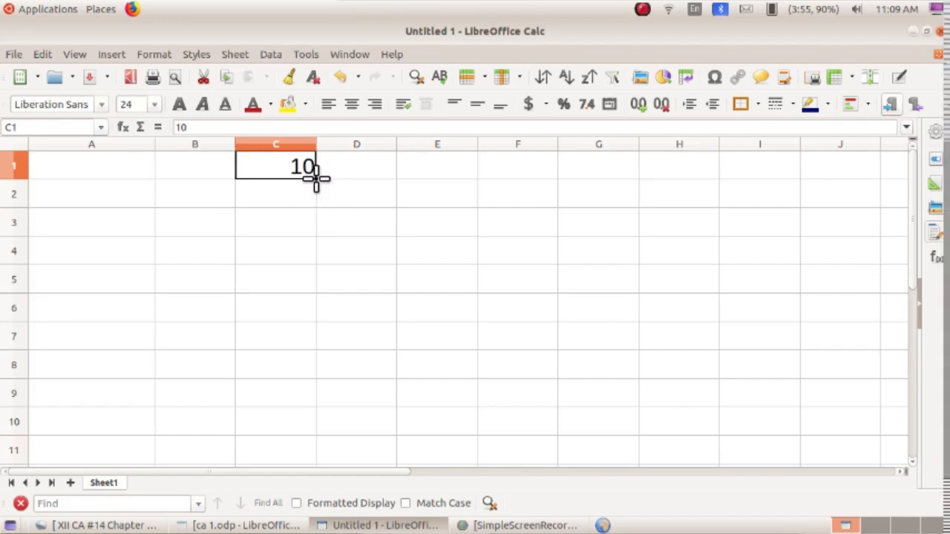
pyautogui.moveTo(317, 182); pyautogui.dragTo(313, 442)
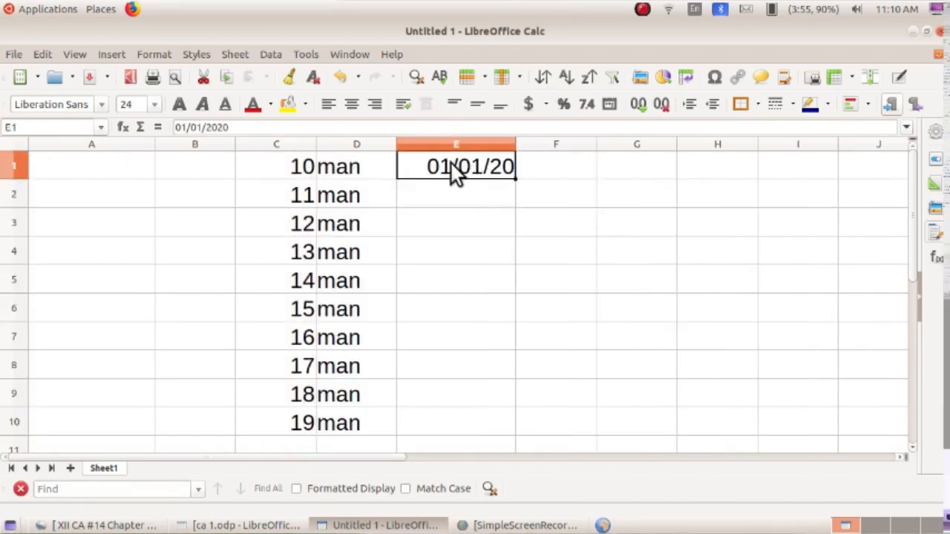
# Step: Auto-fill the date 01/01/2020 from cell E1 down to E10
pyautogui.moveTo(515, 179); pyautogui.dragTo(519, 428)
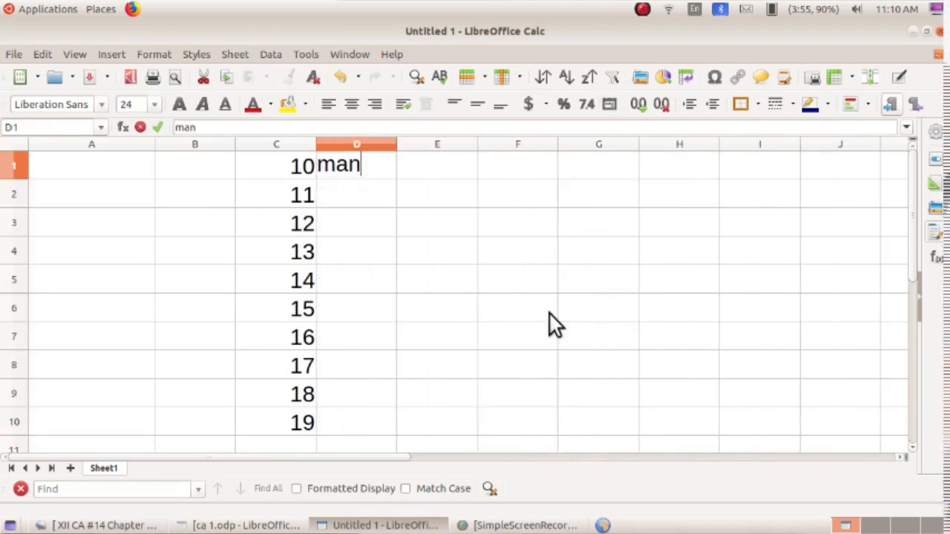
# Step: Enter the label man in cell D1 and auto-fill it down to D10
pyautogui.press('Return')
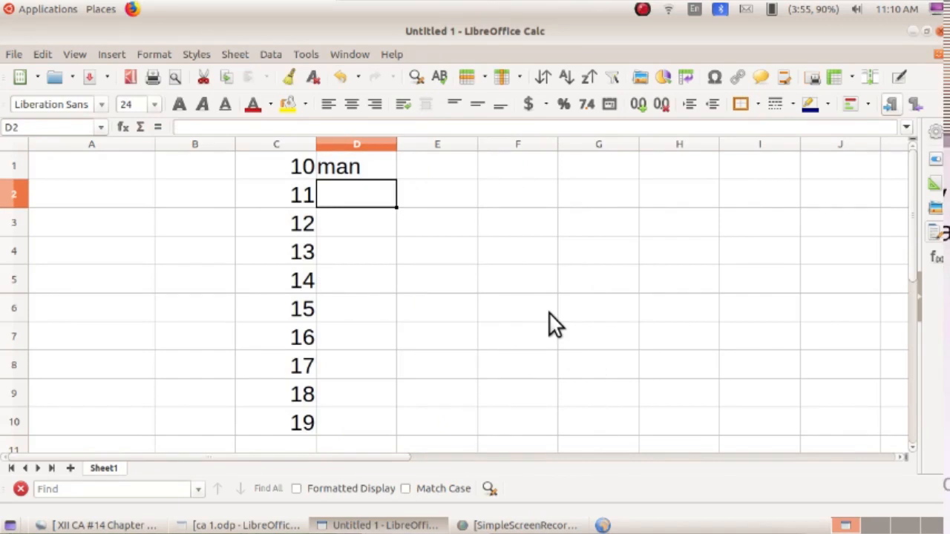
pyautogui.click(349, 168)
pyautogui.moveTo(396, 179); pyautogui.dragTo(399, 432)
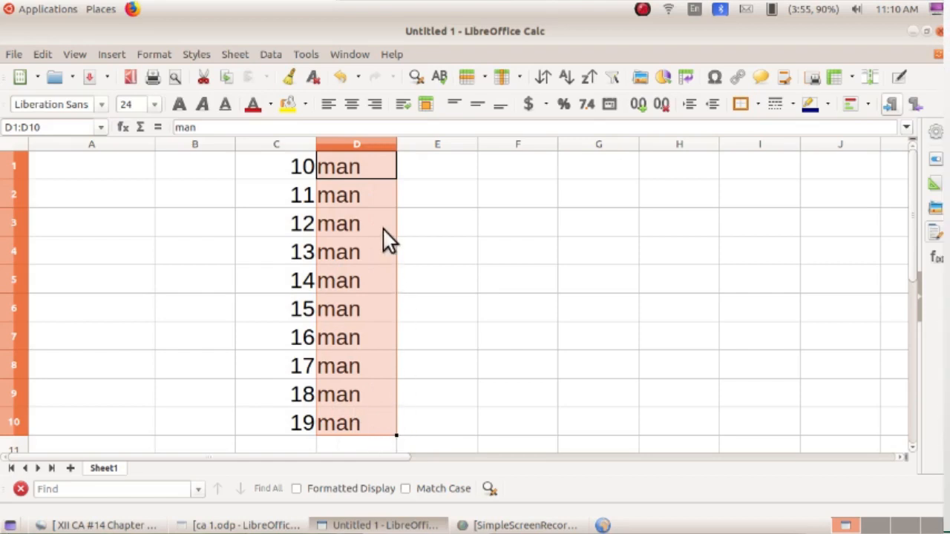
pyautogui.click(447, 165)
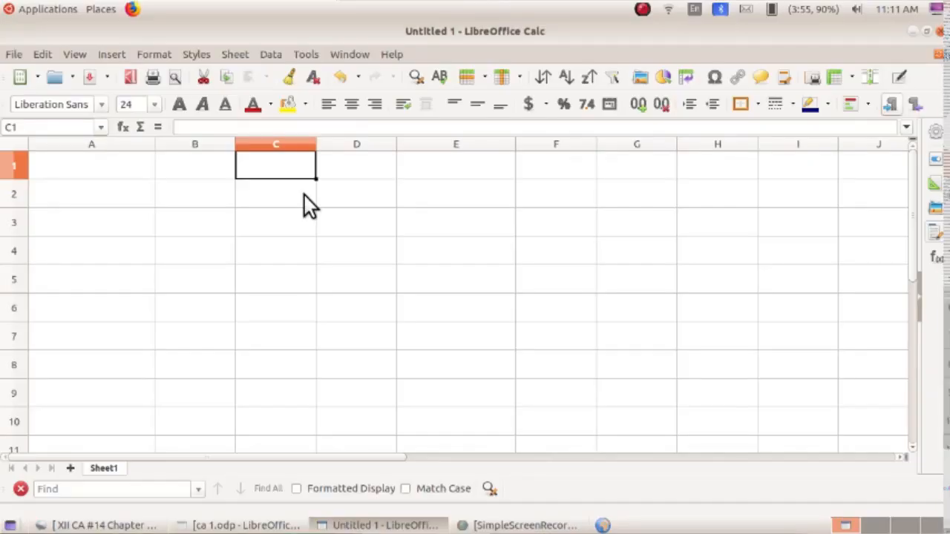
# Step: Enter 2 in C1 and 4 in C2, and auto-fill the even-number series from both cells down to C10
pyautogui.write('2')
pyautogui.press('Return')
pyautogui.write('4')
pyautogui.press('Return')
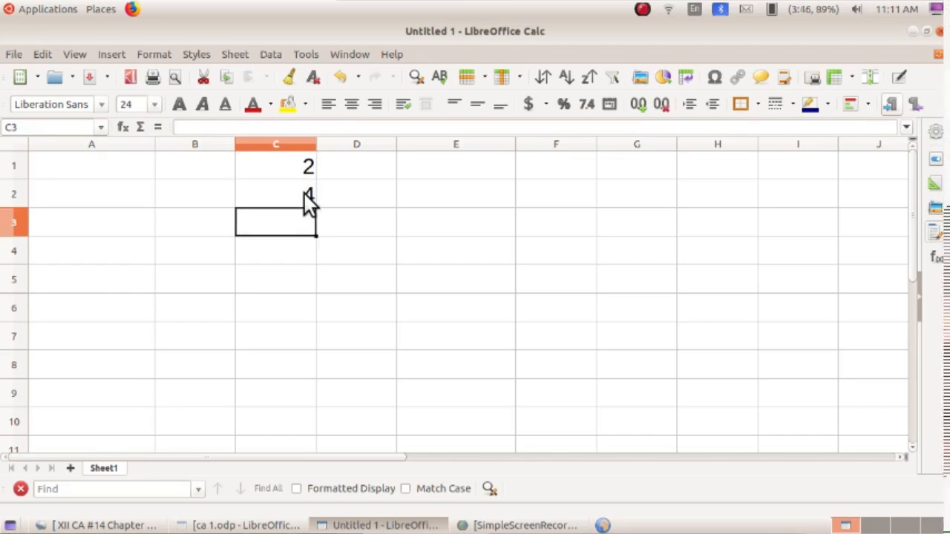
pyautogui.moveTo(284, 176); pyautogui.dragTo(282, 195)
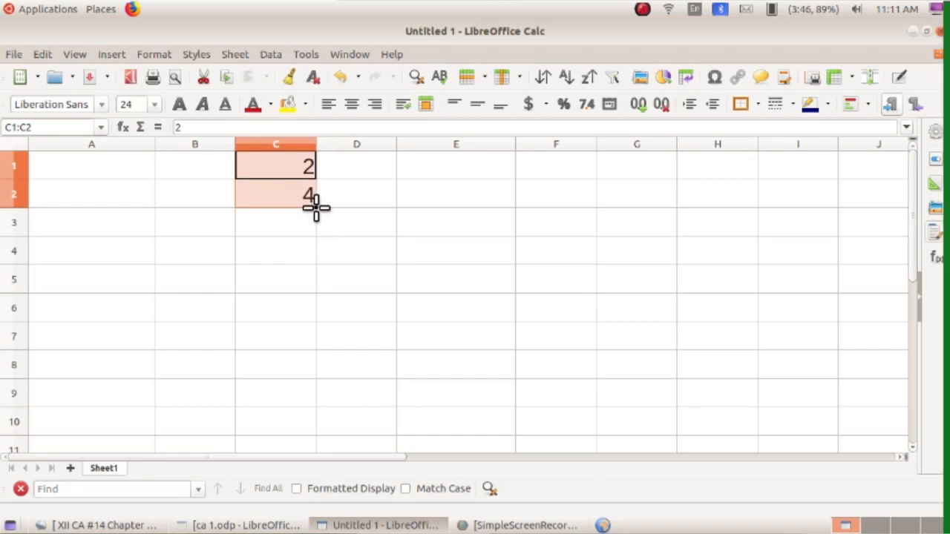
pyautogui.moveTo(315, 208); pyautogui.dragTo(324, 438)
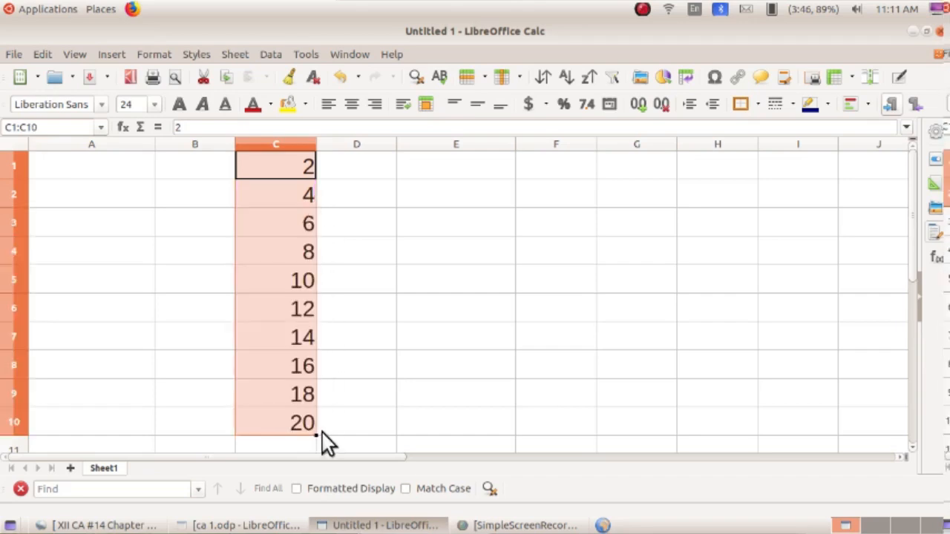
# Step: Enter January in cell E1 and auto-fill the month names down to E9
pyautogui.click(332, 210)
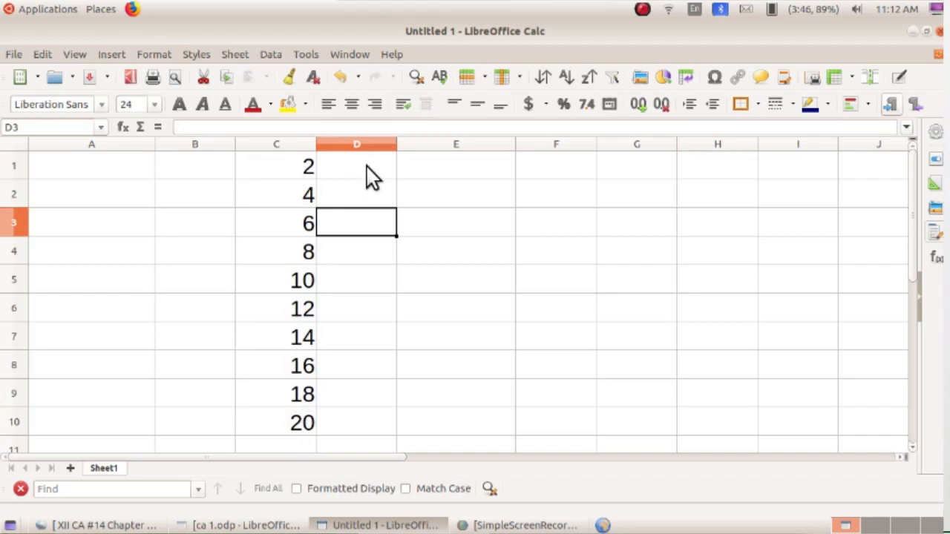
pyautogui.click(413, 167)
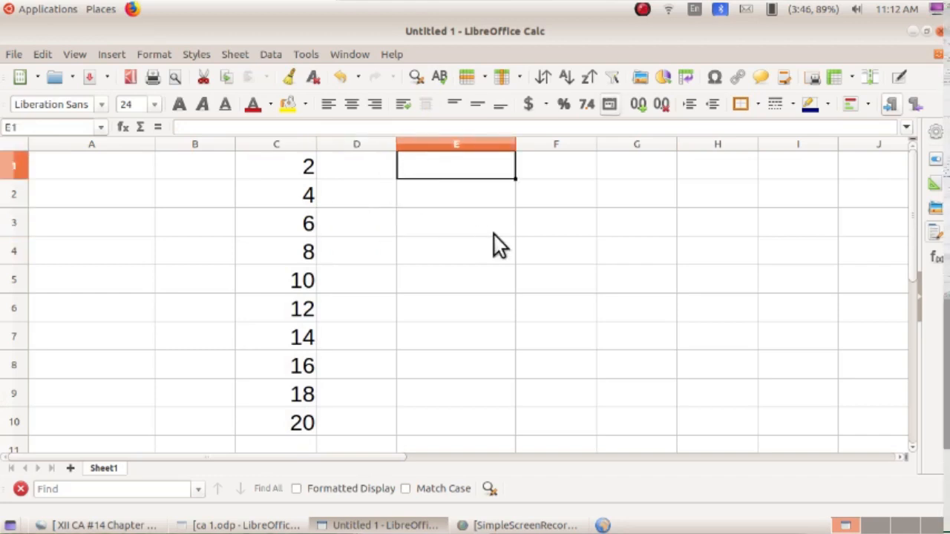
pyautogui.write('January')
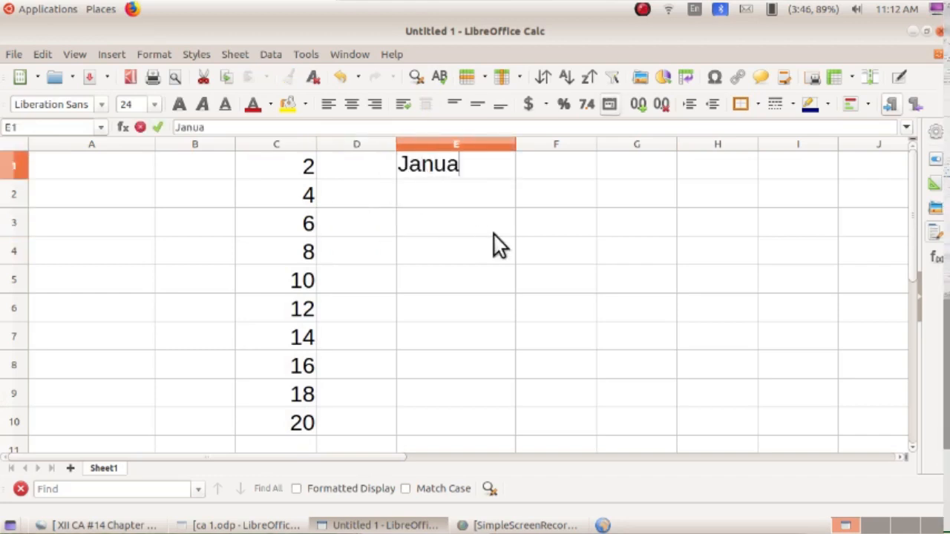
pyautogui.press('Return')
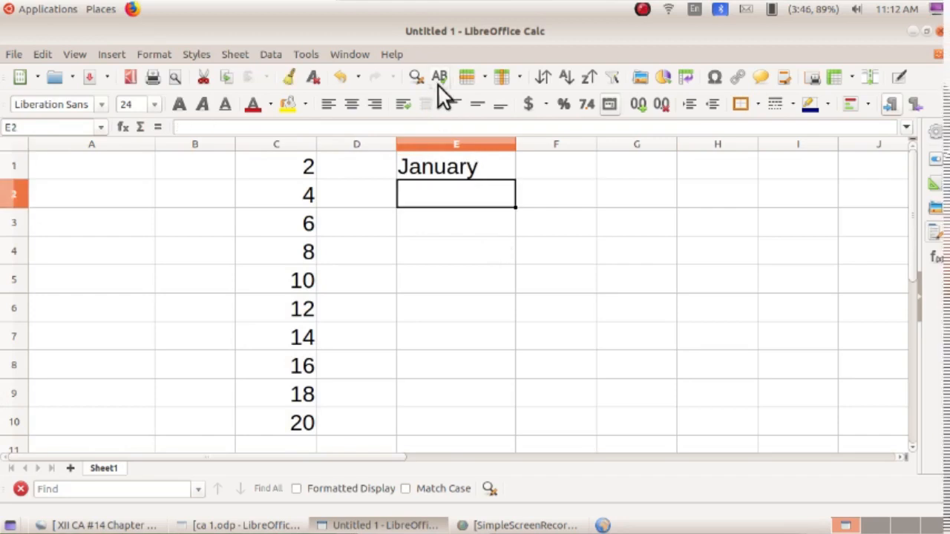
pyautogui.click(472, 163)
pyautogui.moveTo(515, 179); pyautogui.dragTo(524, 418)
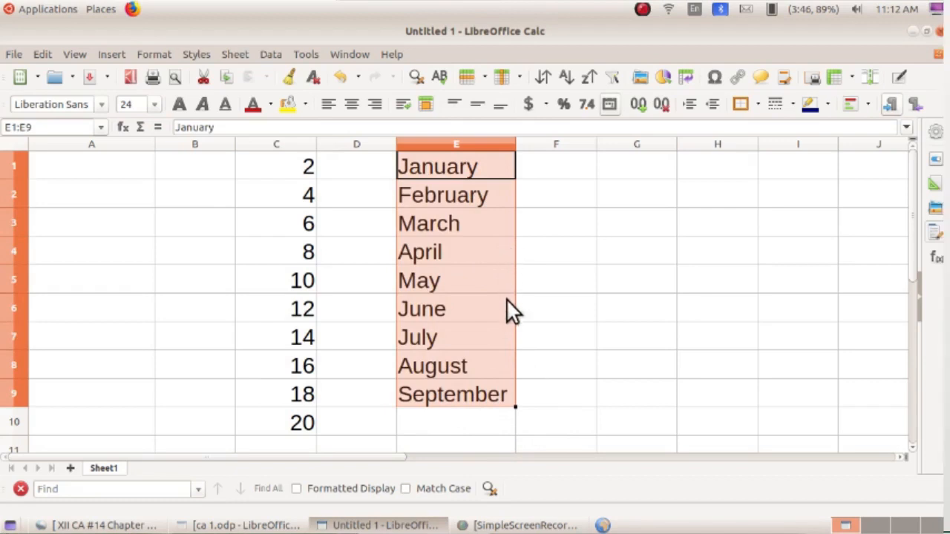
# Step: Enter sunday in cell G1 and auto-fill the weekday names down to G10
pyautogui.click(607, 177)
pyautogui.write('su')
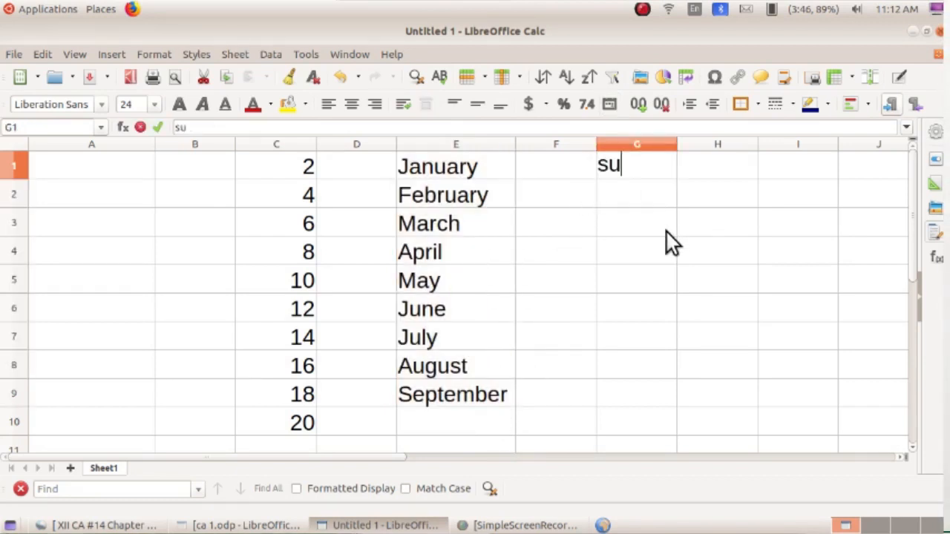
pyautogui.write('nday')
pyautogui.press('Return')
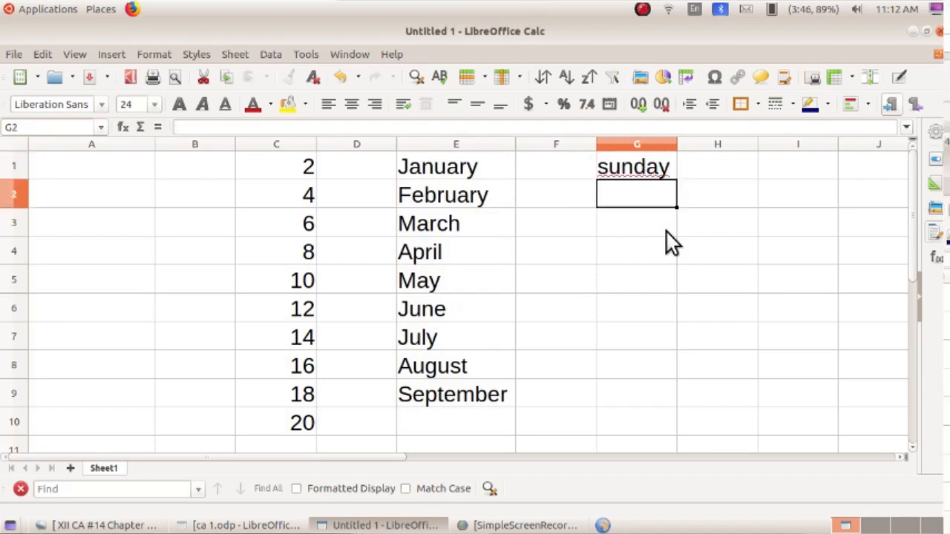
pyautogui.moveTo(676, 179); pyautogui.dragTo(698, 436)
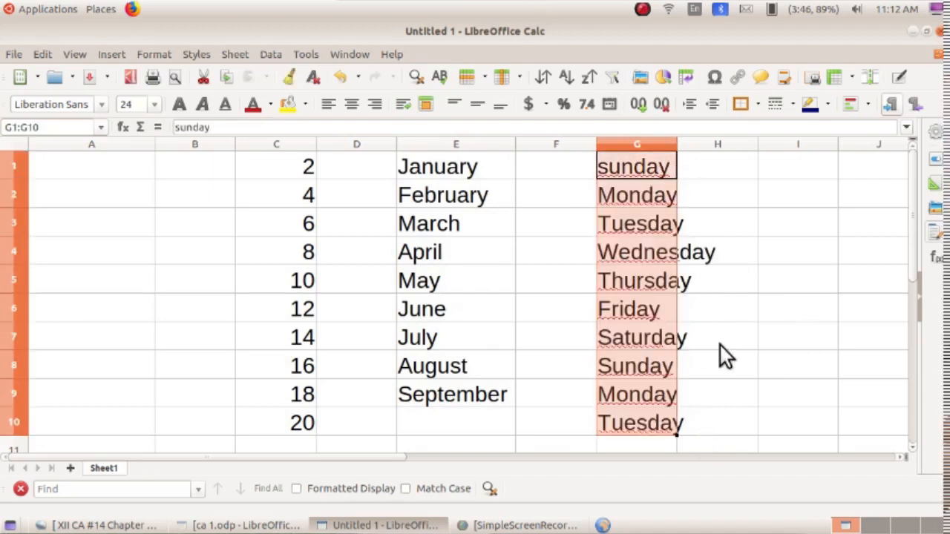